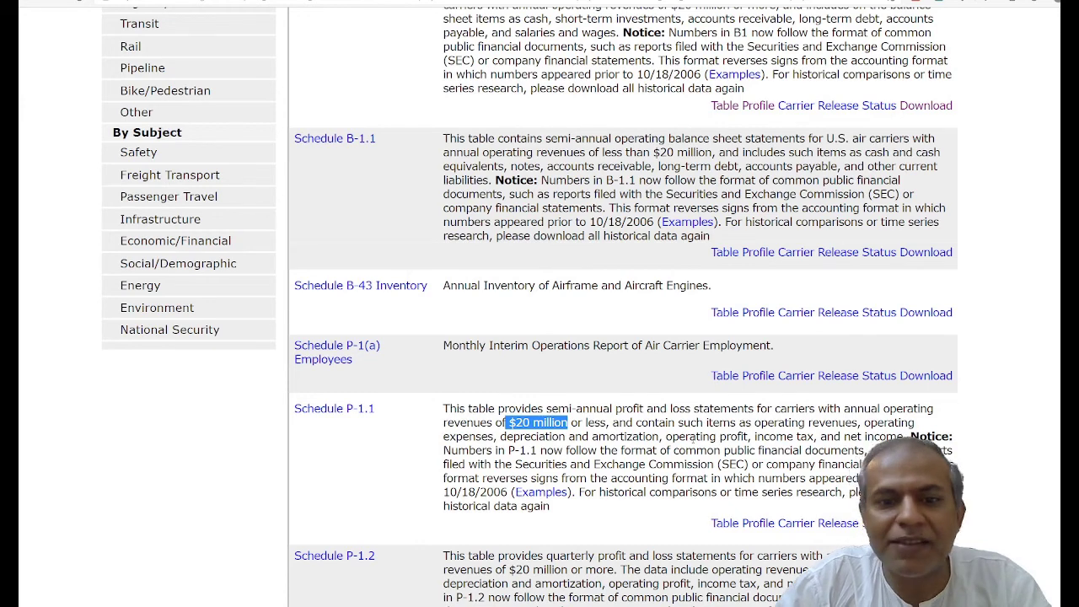
Switch from the transportation statistics page to the Airlines.xlsx workbook in Excel.
key(alt+Tab)
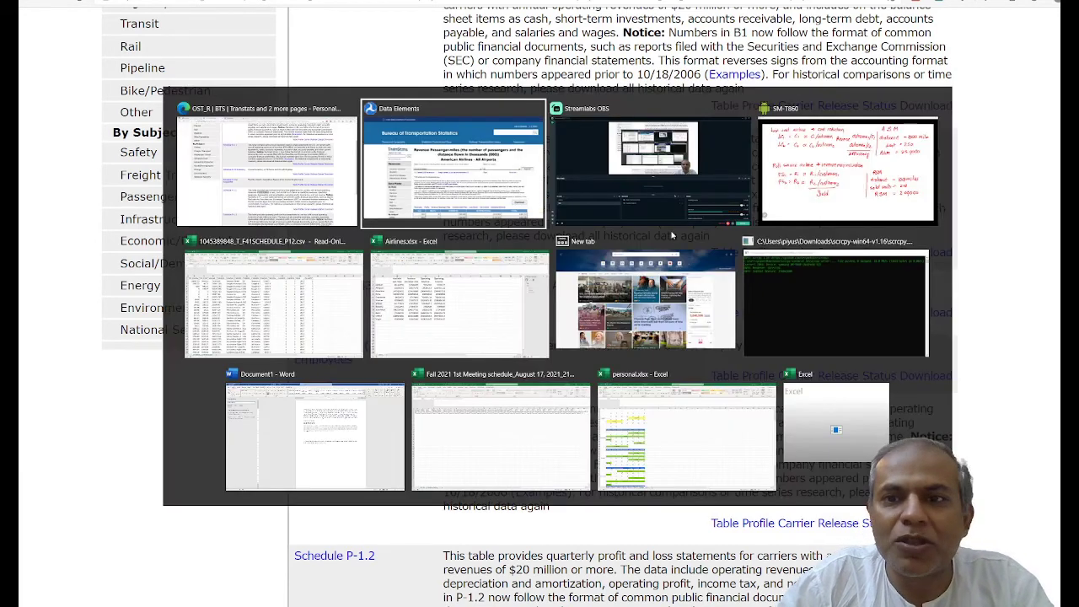
key(alt+Tab)
key(alt+Tab)
key(alt+Tab)
key(alt+Tab)
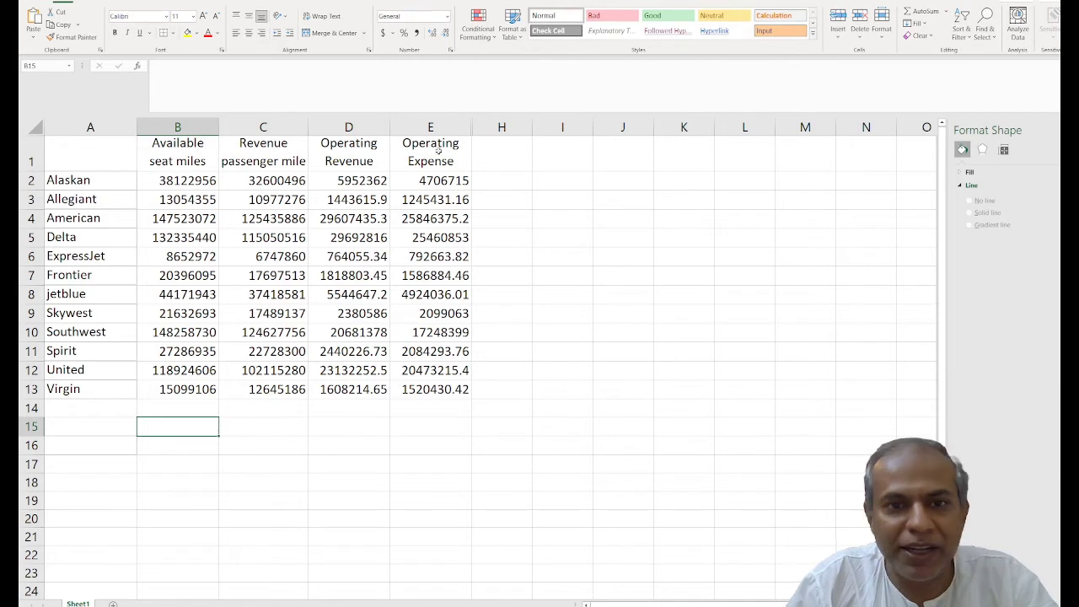
Unhide columns F and G between Operating Expense and column H, and check the Efficiency (ASM/Opex) and Yield (OpR/RPM) headers.
drag(462, 127, 504, 127)
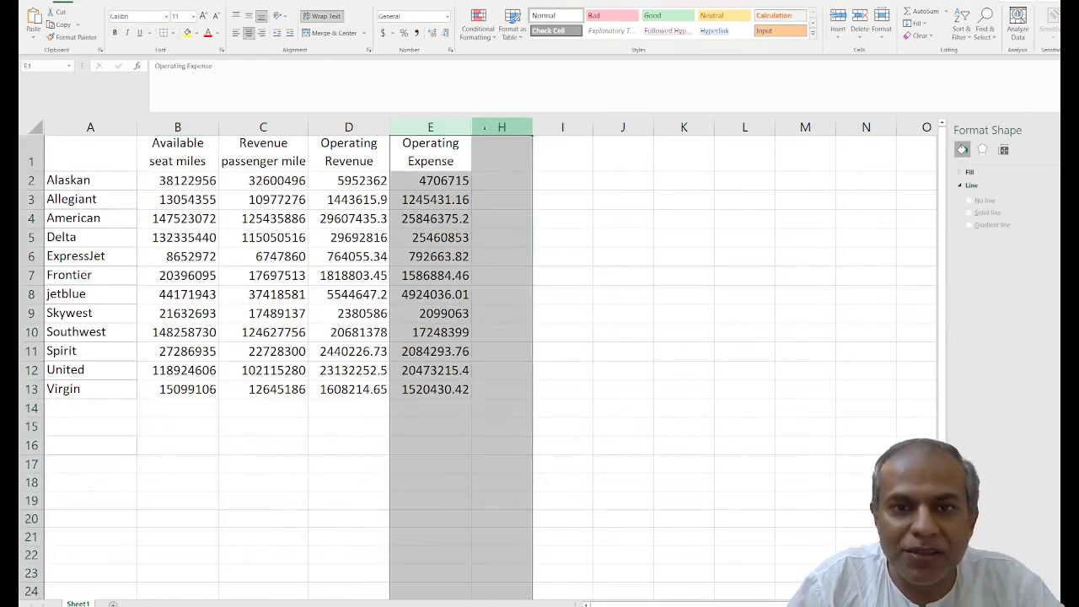
right_click(453, 125)
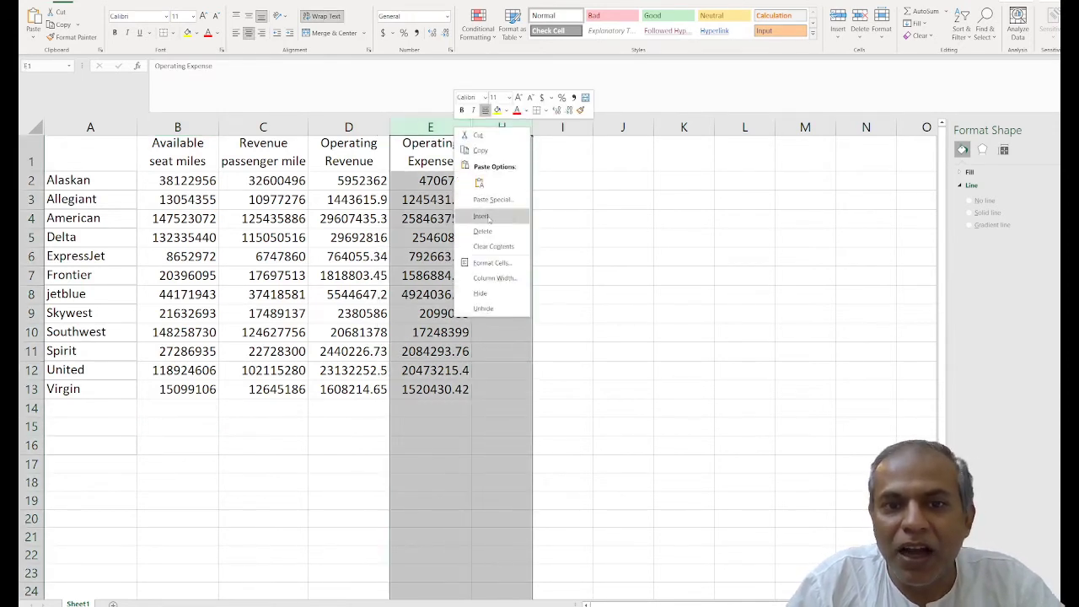
click(478, 309)
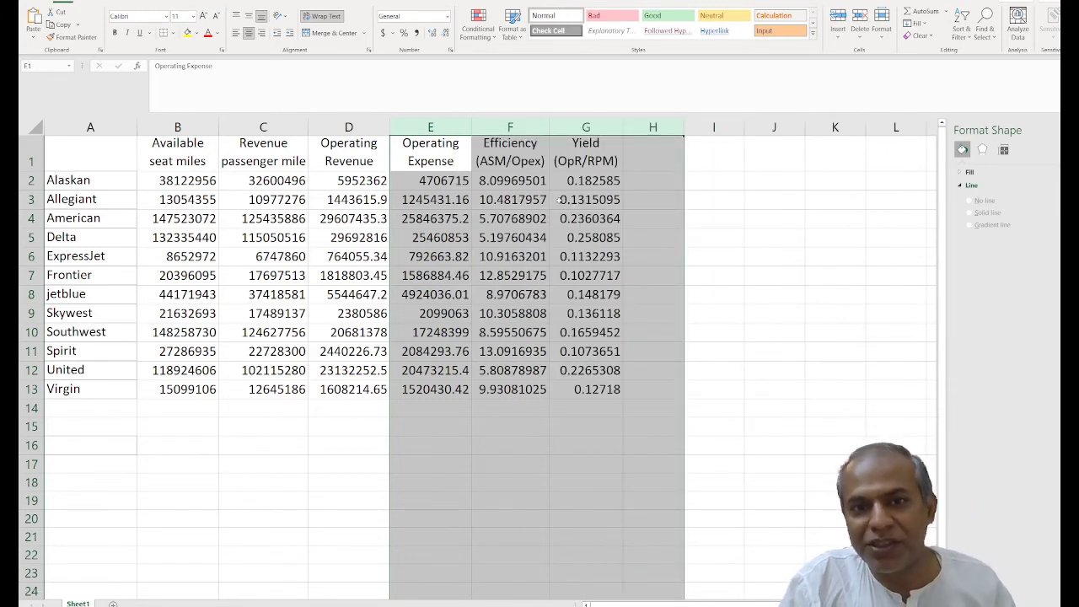
click(523, 150)
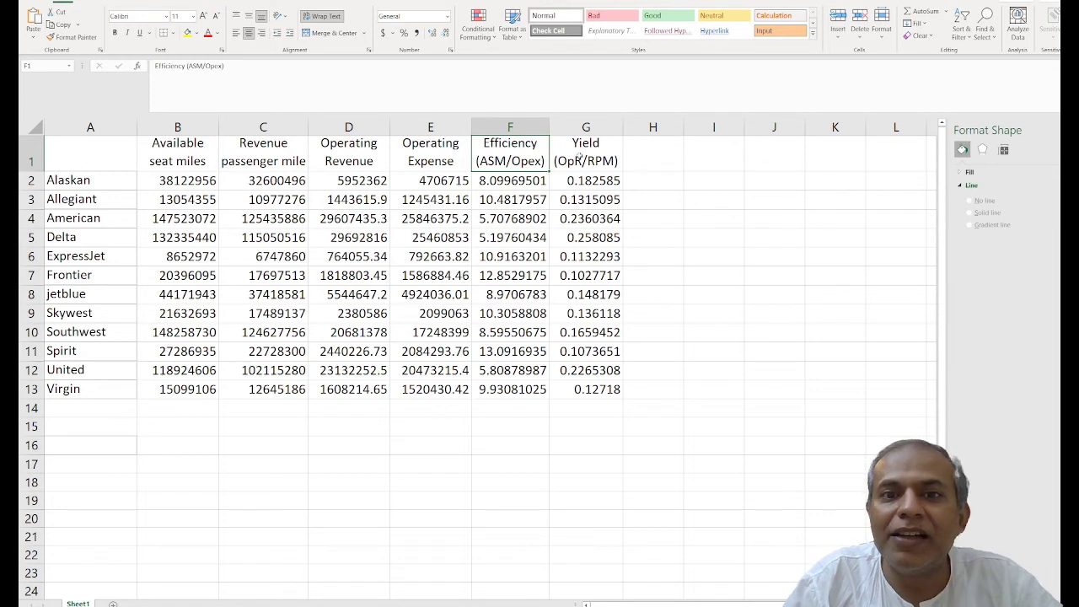
click(581, 157)
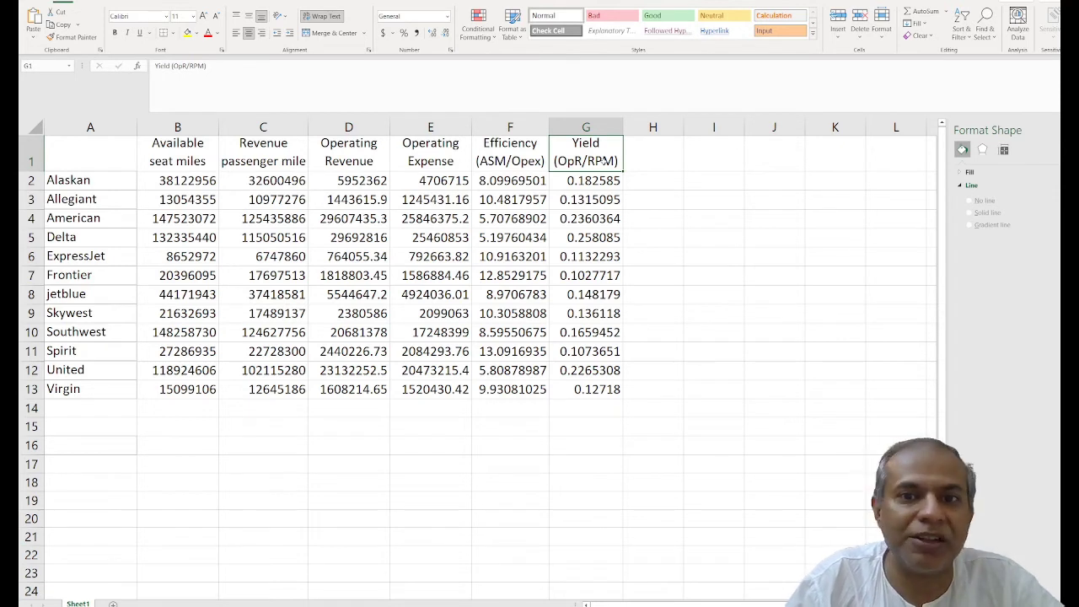
Hide columns B through E, from Available seat miles to Operating Expense.
click(202, 130)
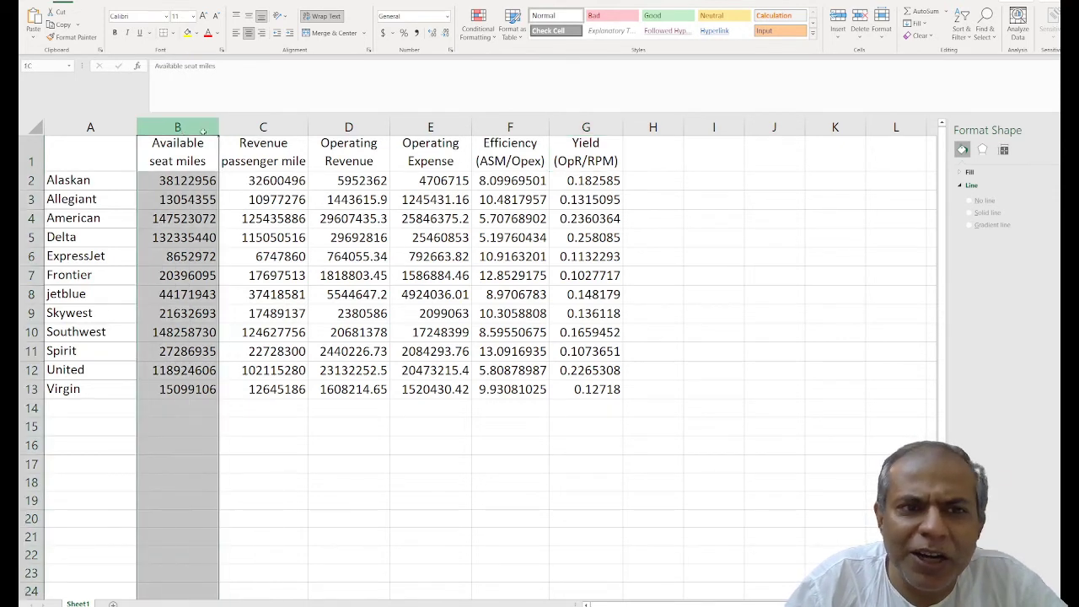
drag(203, 130, 428, 126)
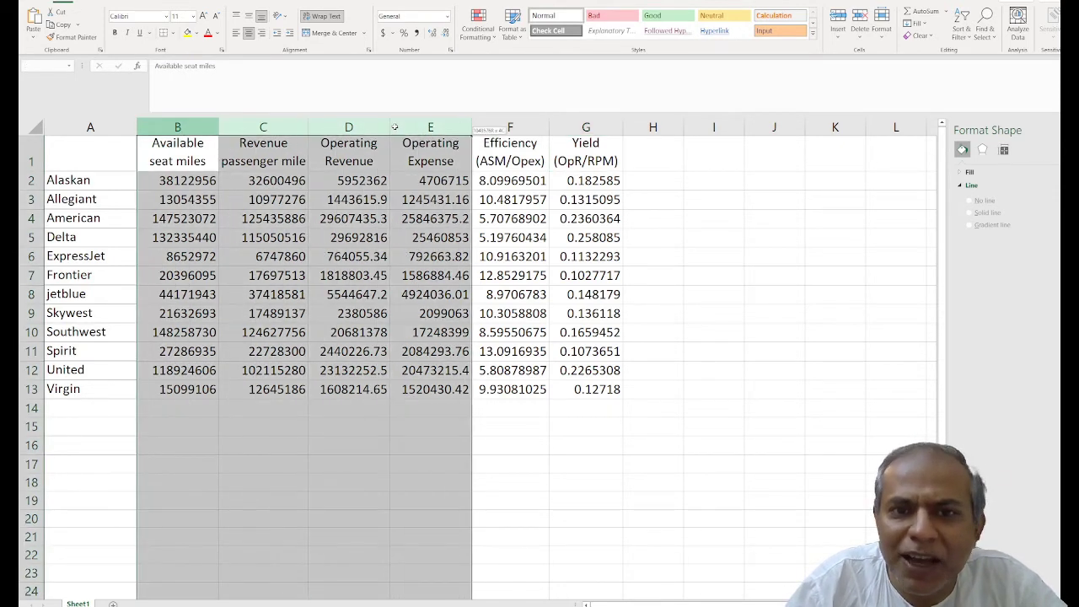
right_click(198, 126)
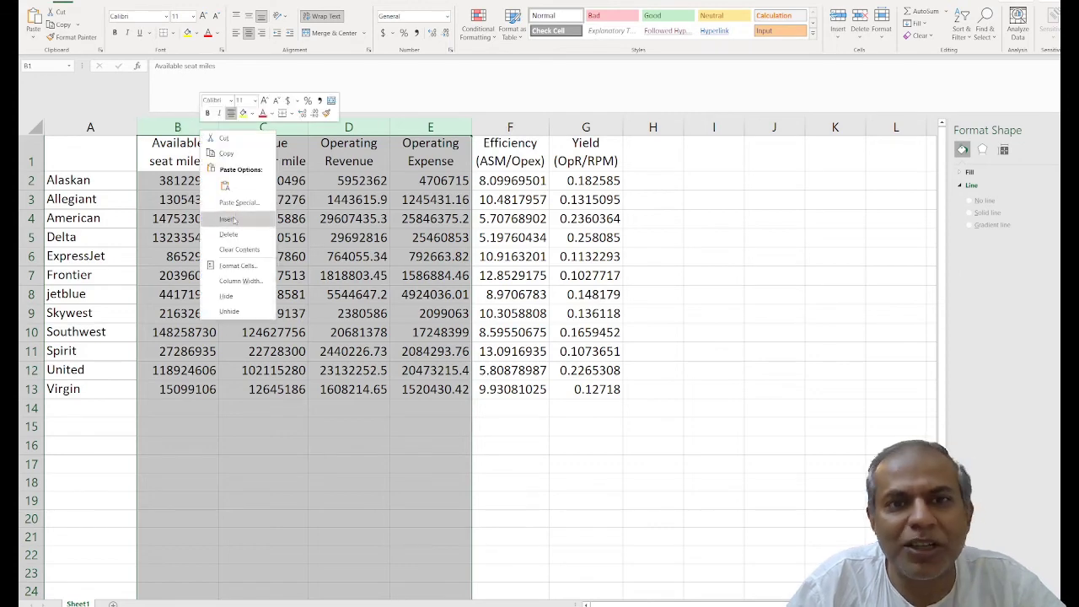
key(Escape)
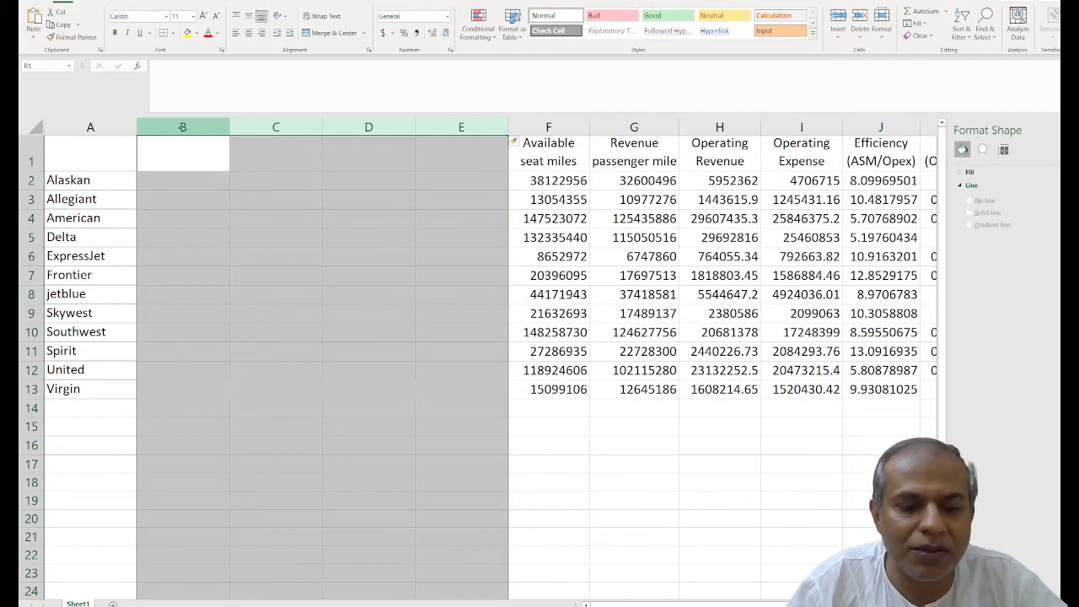
key(ctrl+z)
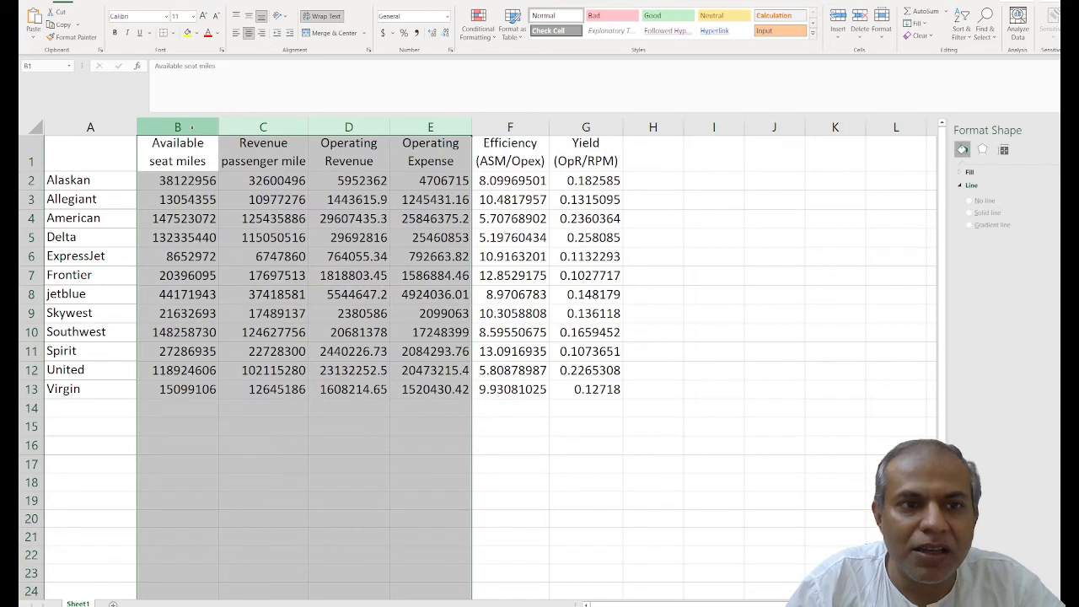
right_click(193, 126)
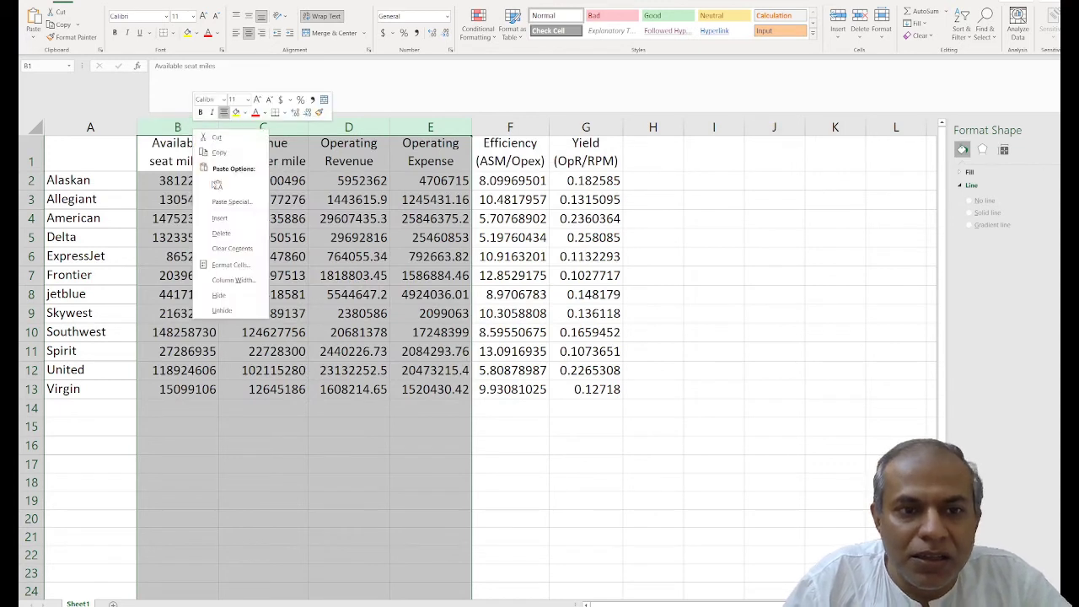
click(223, 295)
Insert a scatter chart of the Efficiency and Yield data in F1:G13, including the headers.
drag(185, 154, 251, 389)
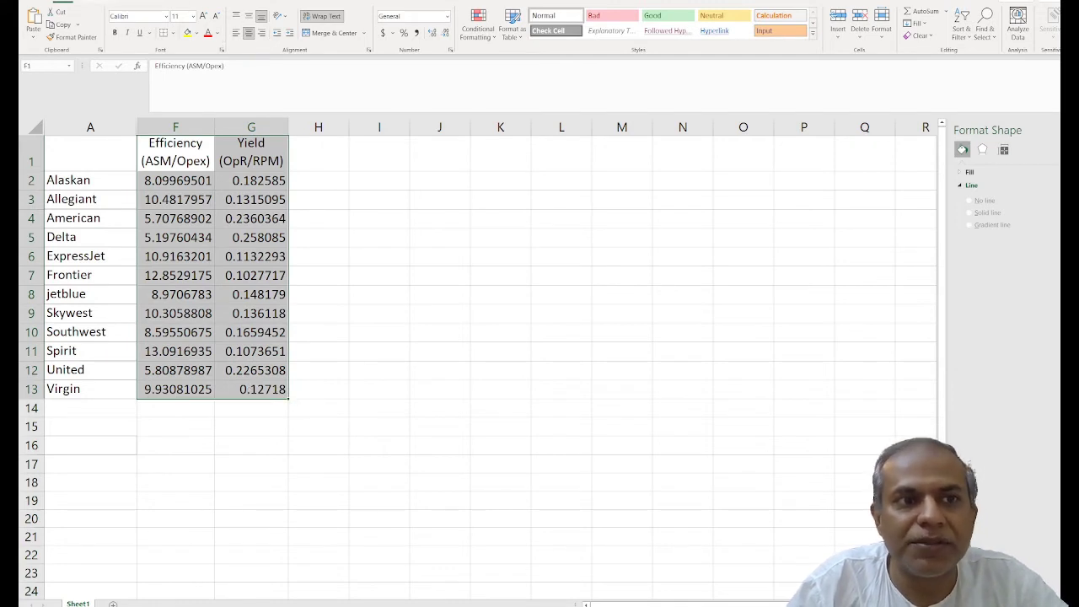
click(119, 3)
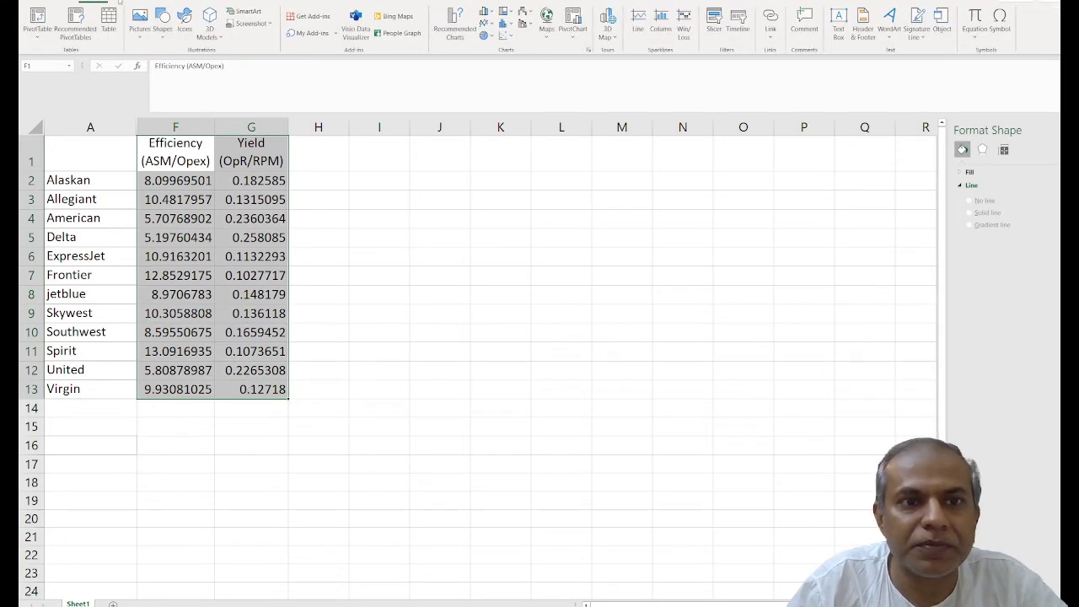
click(505, 37)
click(513, 74)
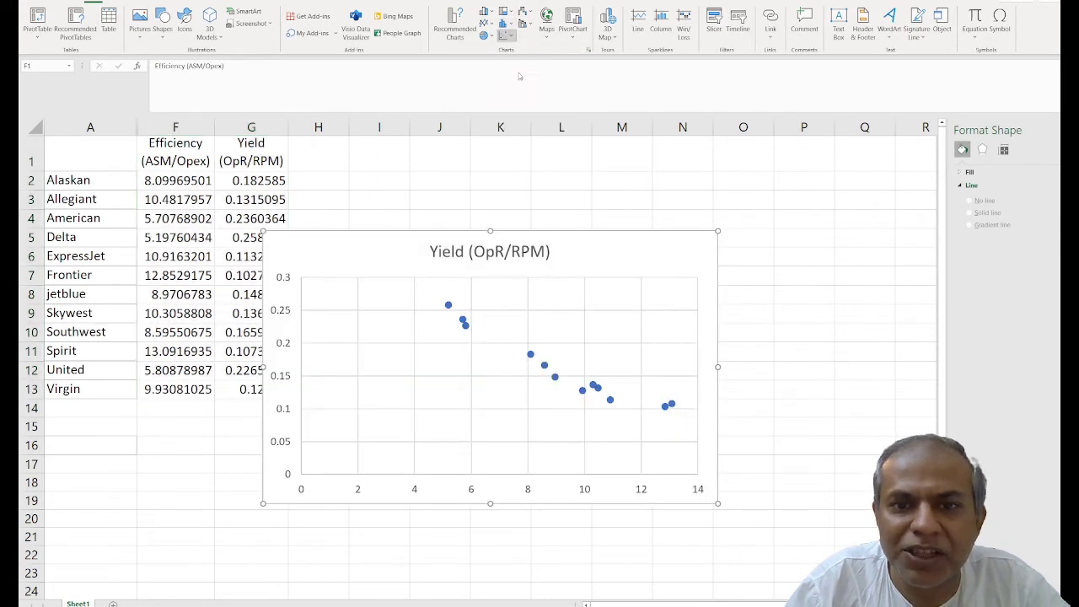
Set the minimum bound of the scatter chart's horizontal axis to 4.
click(358, 489)
right_click(364, 491)
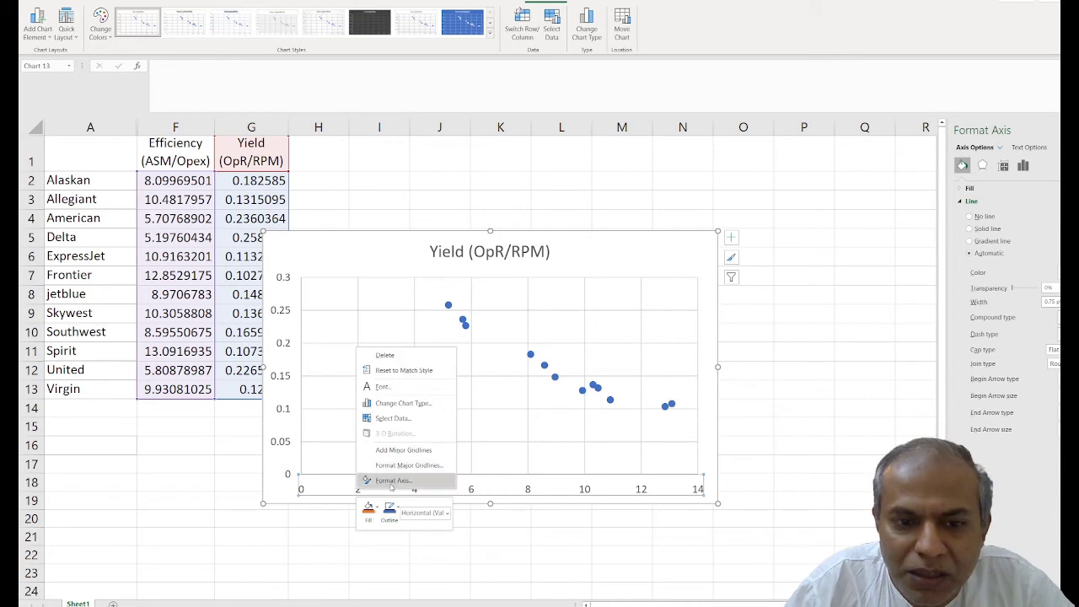
click(392, 480)
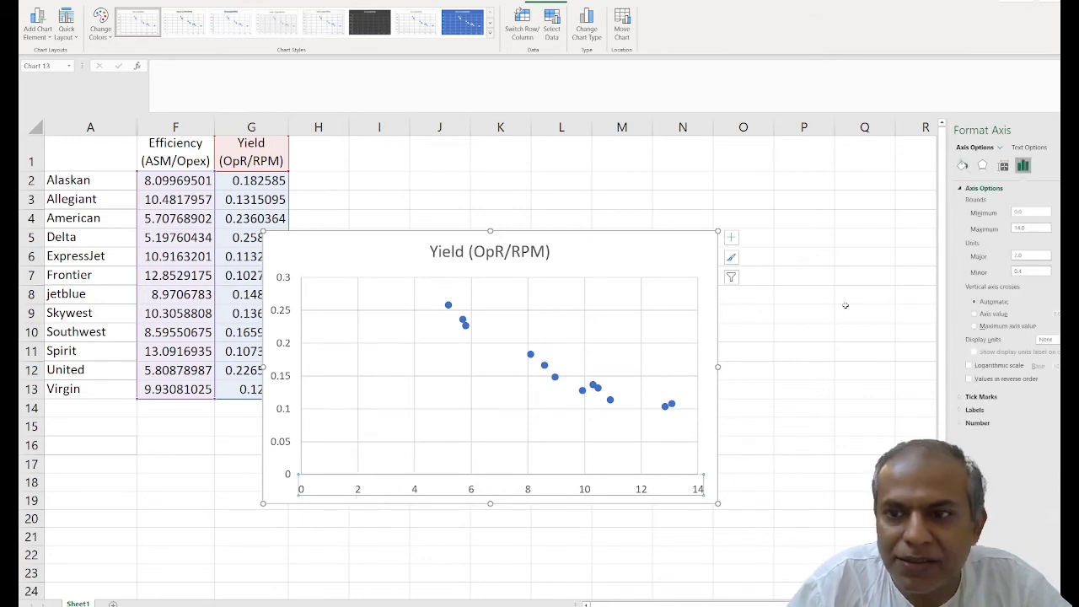
double_click(1029, 213)
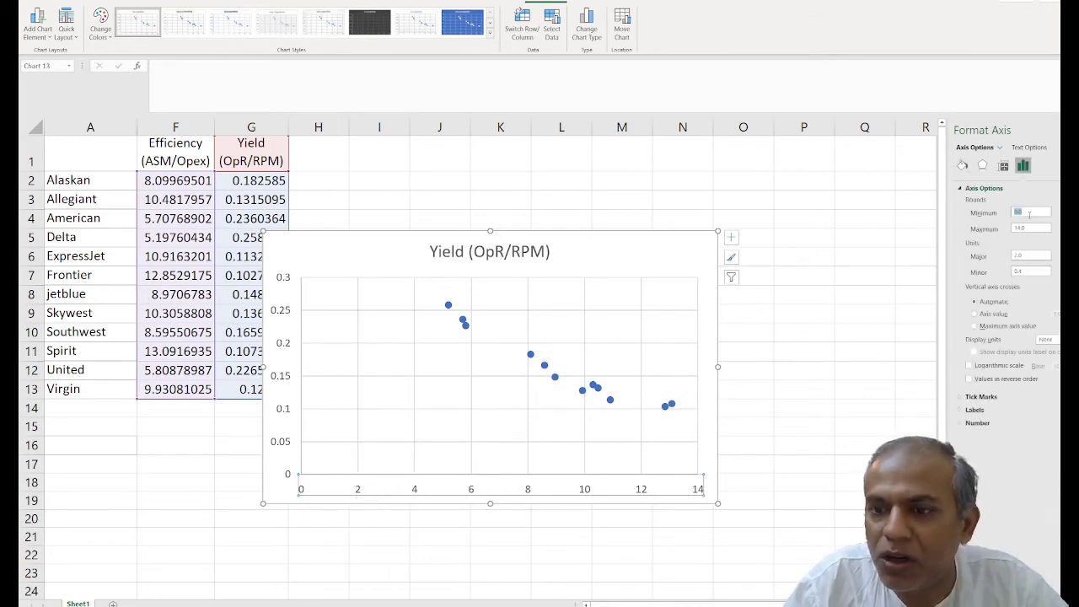
text(4)
key(Return)
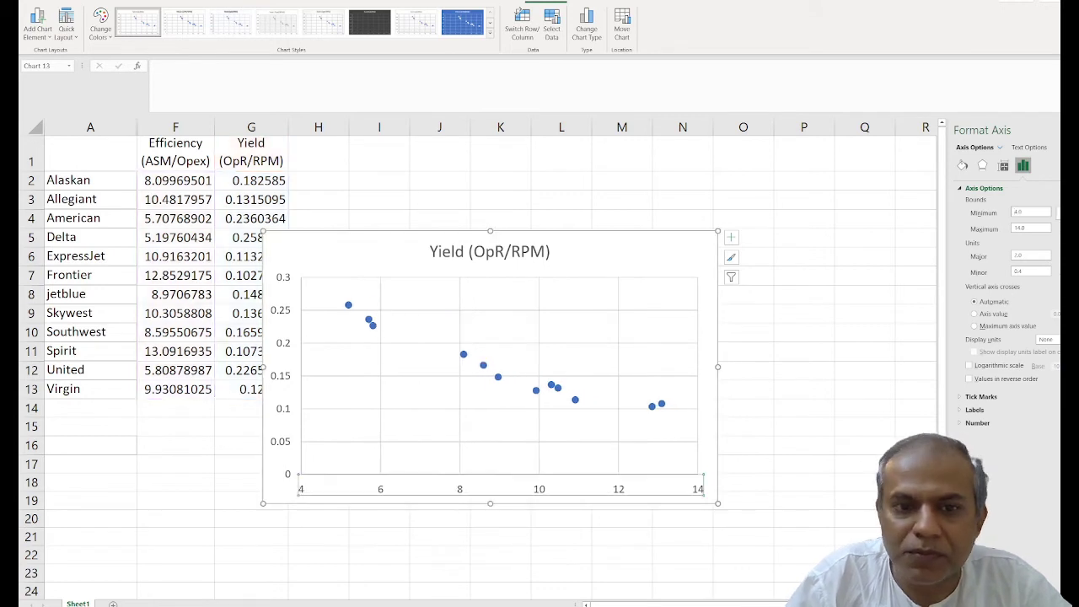
Set the minimum bound of the scatter chart's vertical axis to 0.09.
click(288, 450)
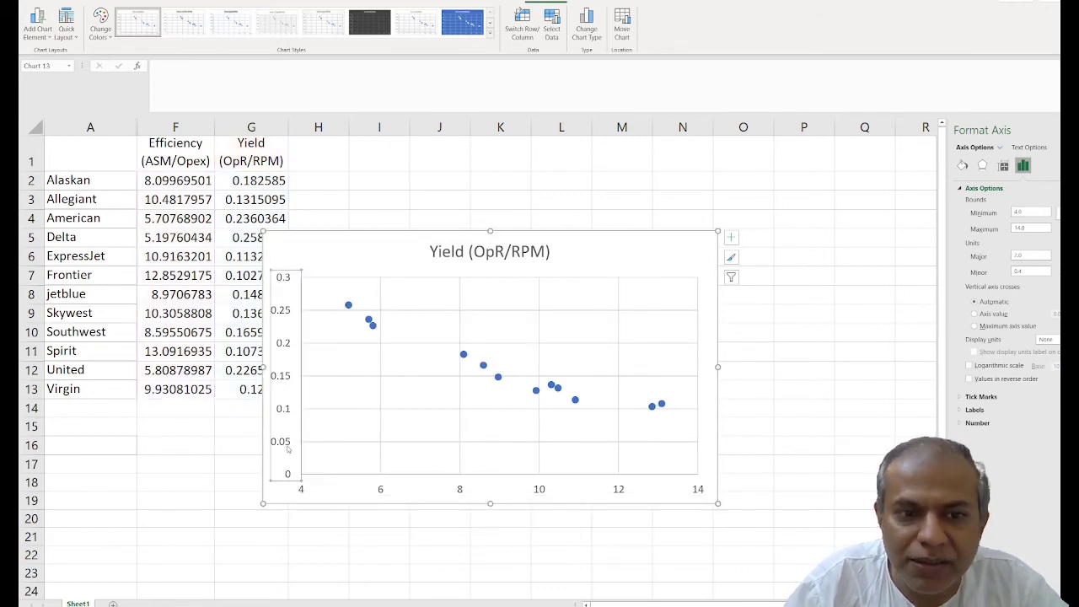
right_click(287, 449)
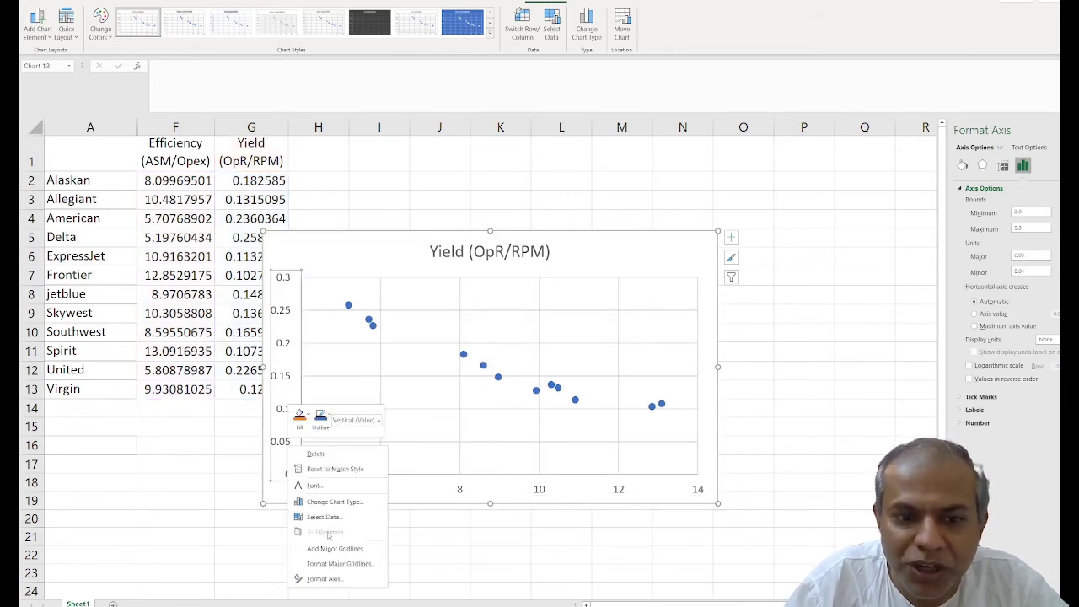
click(333, 578)
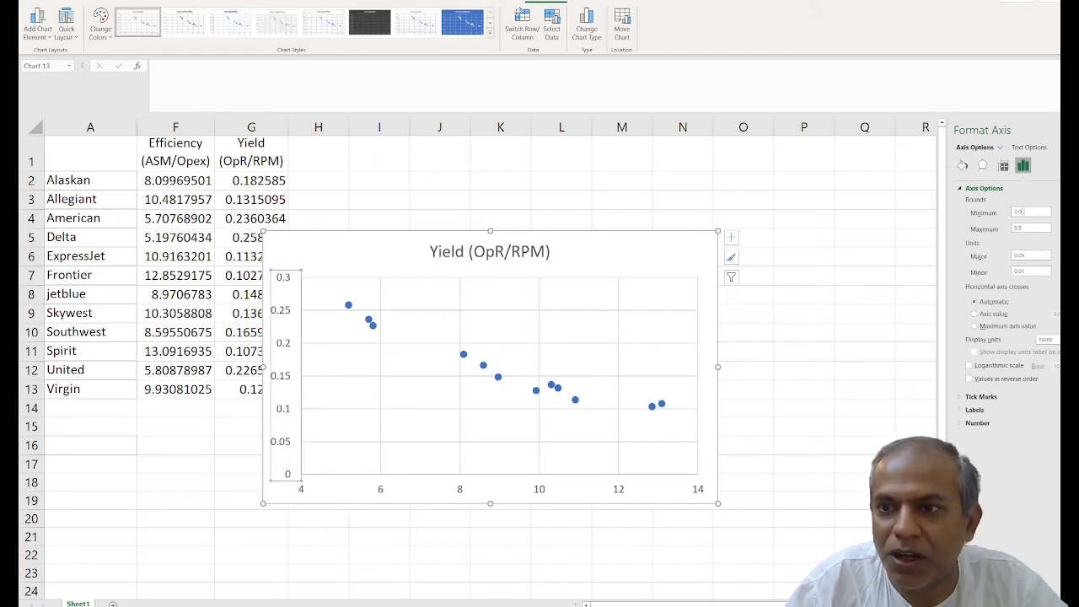
text(9)
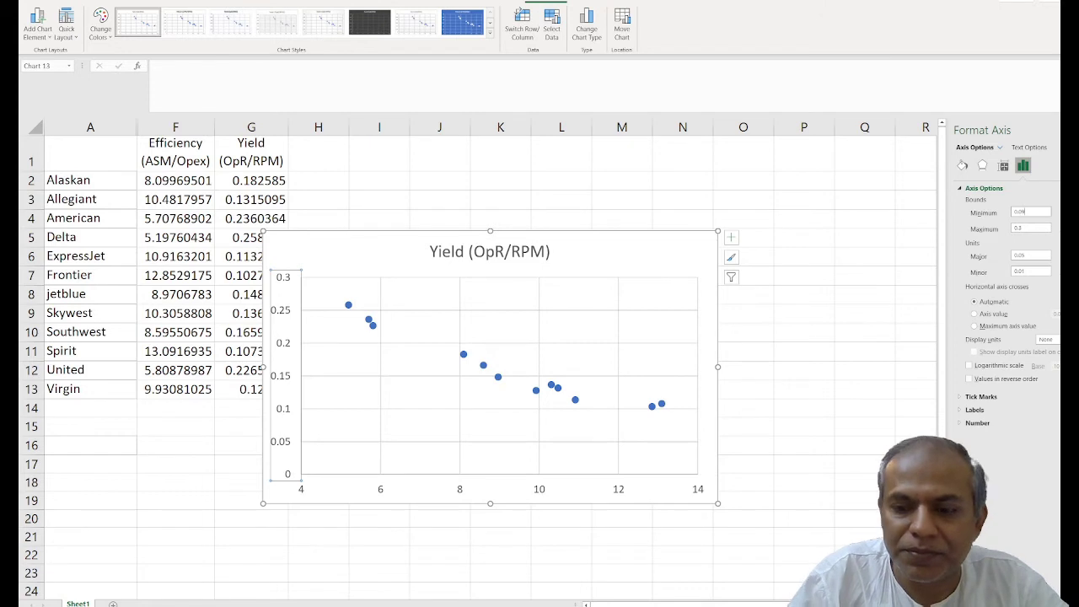
key(Return)
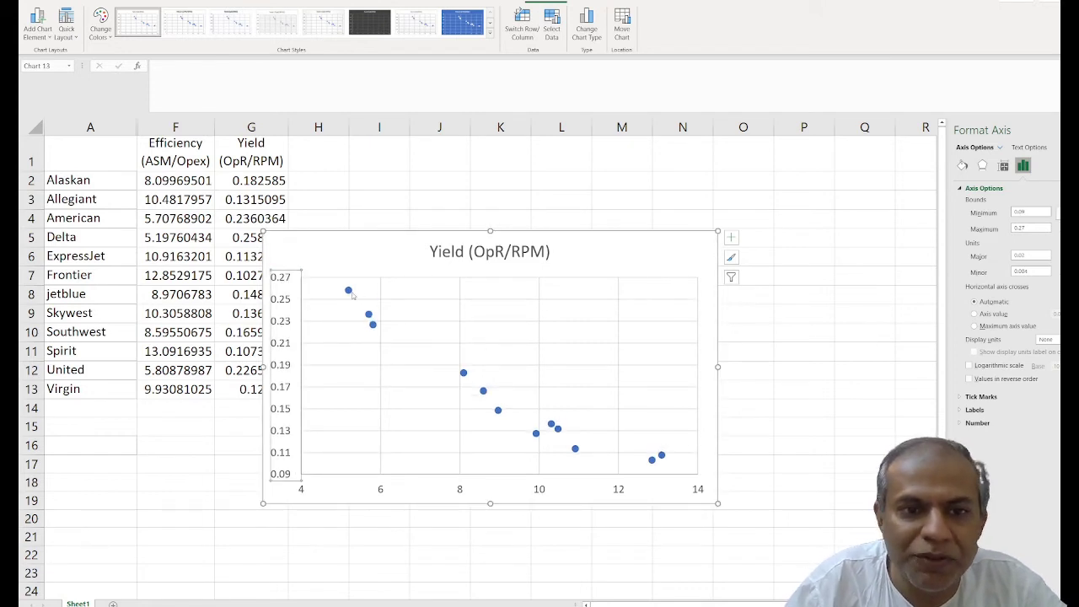
Add data labels to the points of the Yield series in the scatter chart.
click(350, 291)
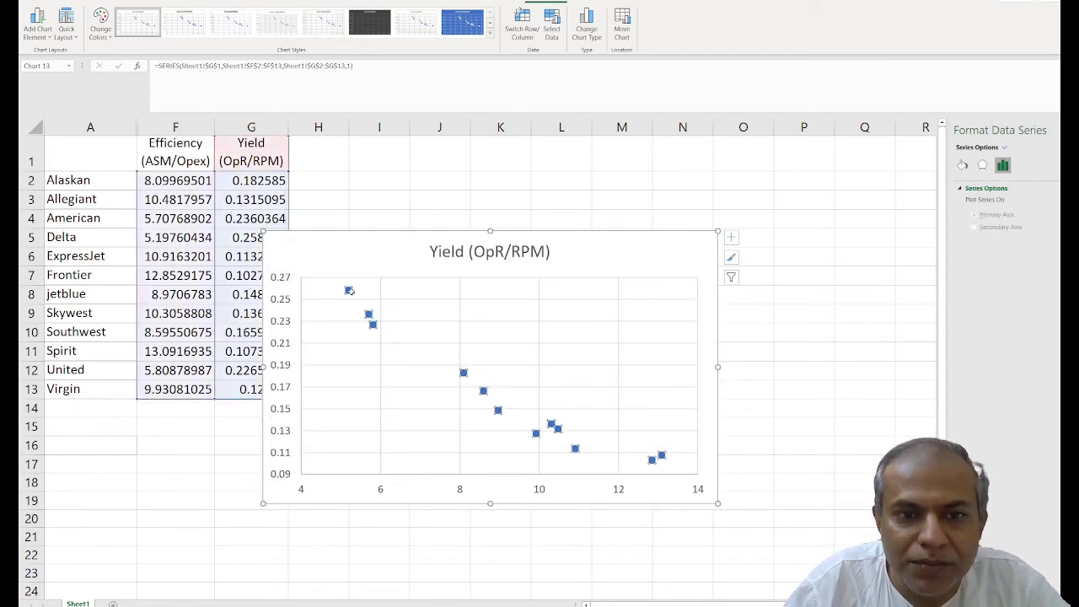
right_click(350, 291)
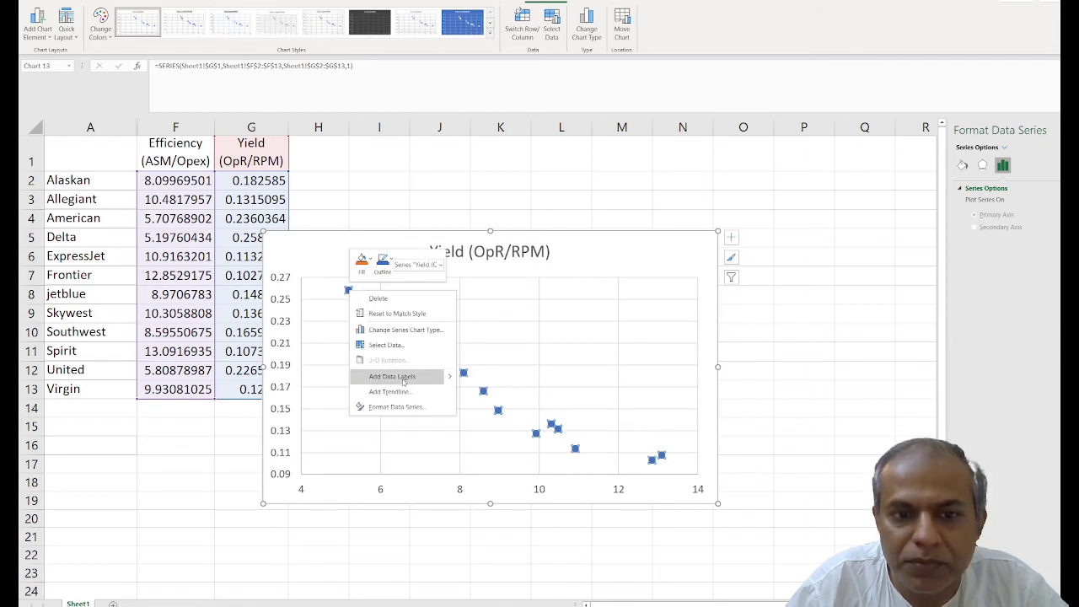
click(404, 377)
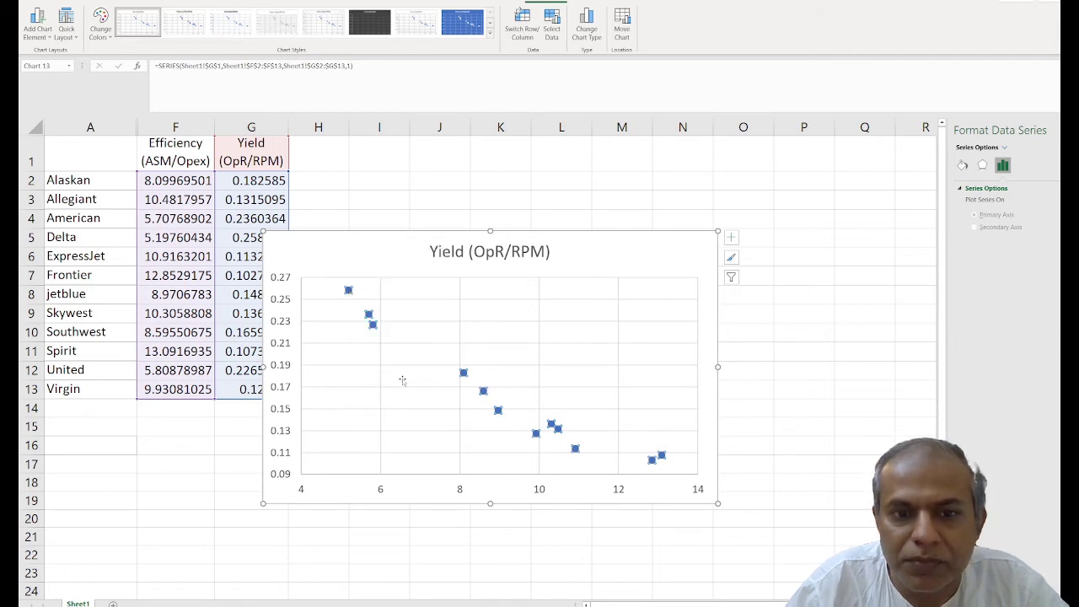
Label the points with the airline names from A2:A13 instead of the Y values, and make the chart taller.
right_click(350, 291)
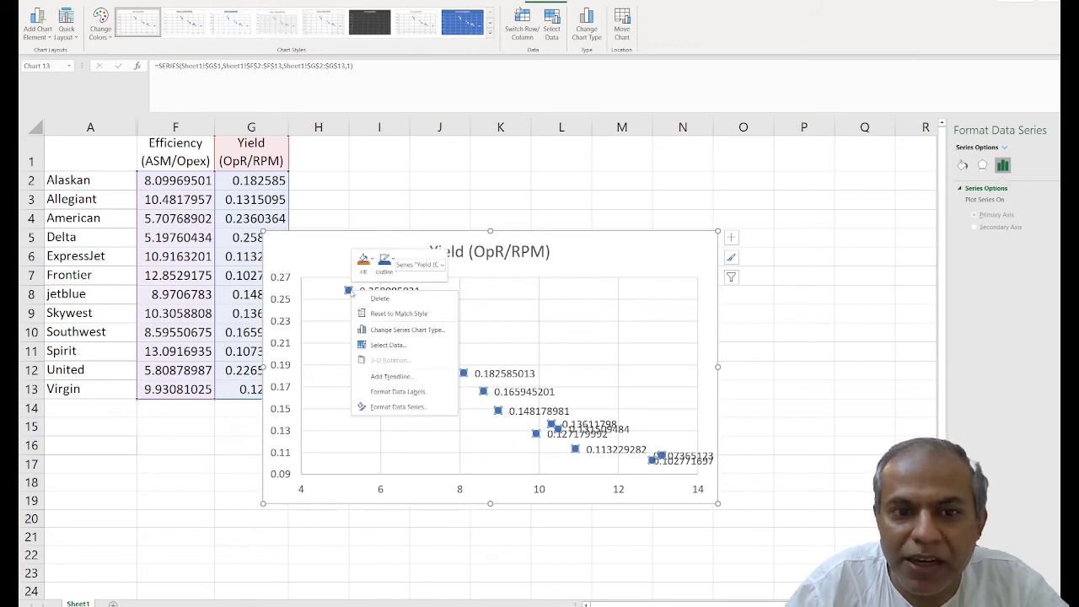
click(404, 393)
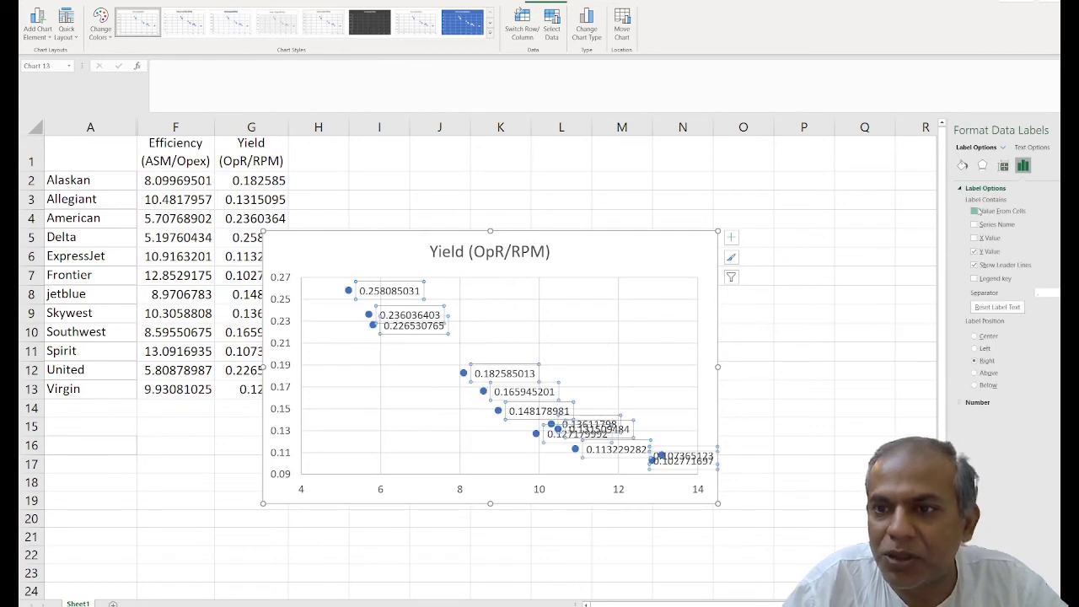
click(976, 211)
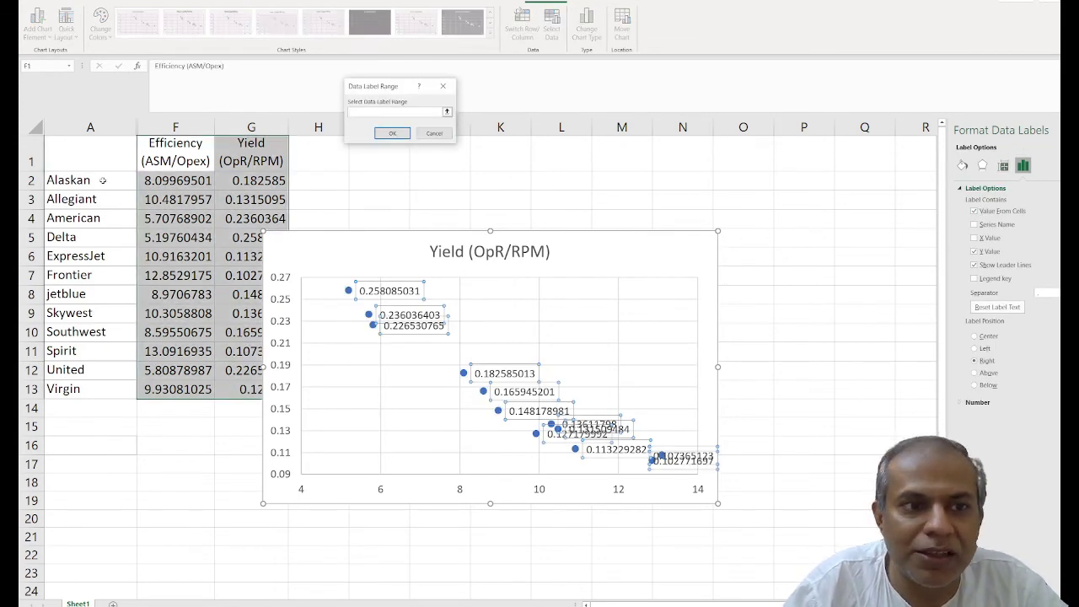
drag(102, 179, 93, 385)
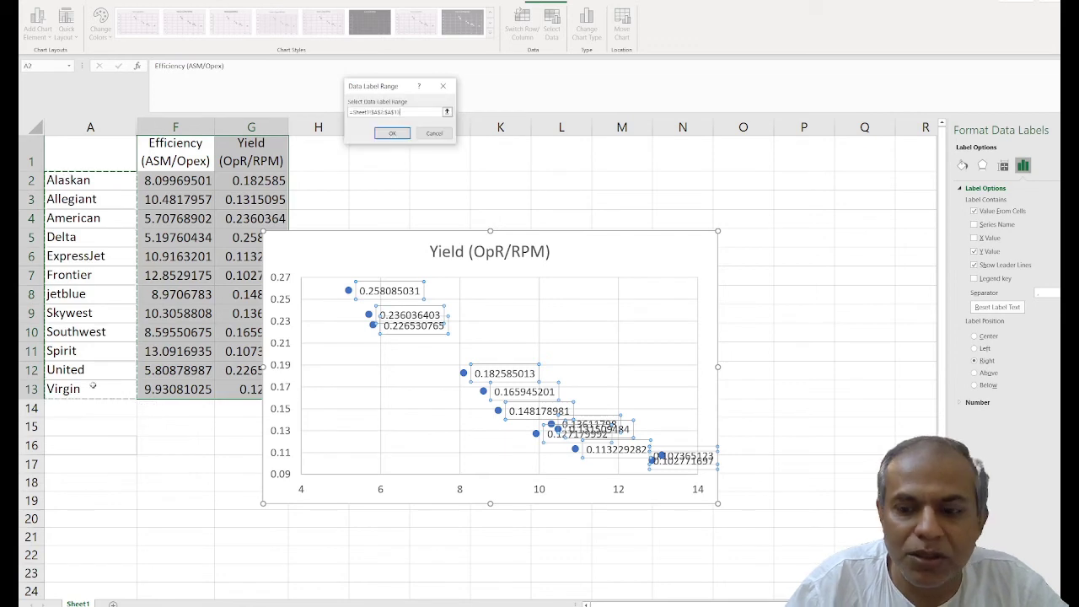
key(Return)
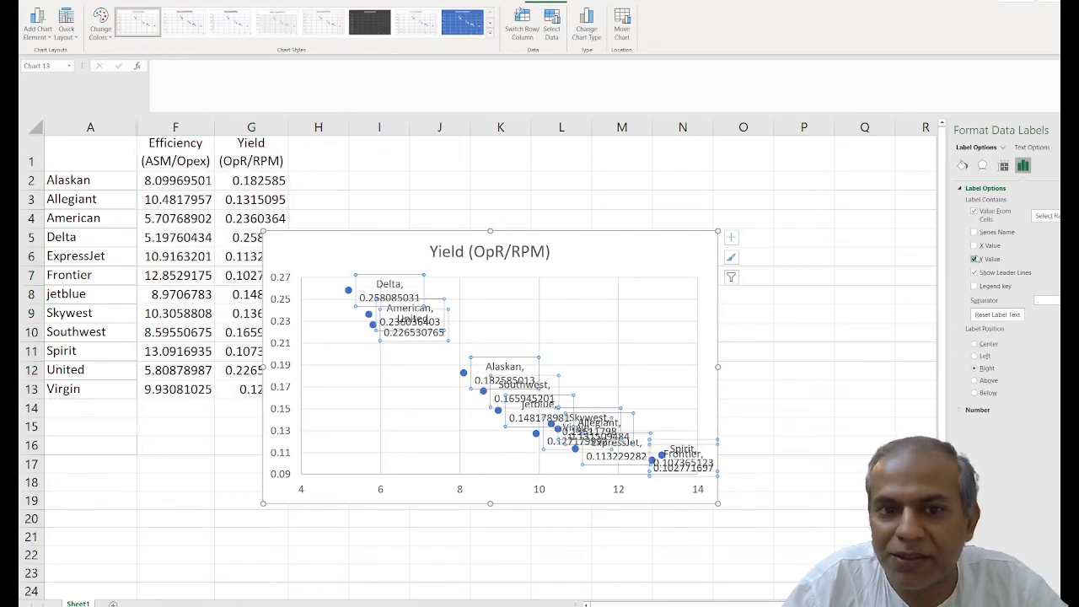
click(974, 258)
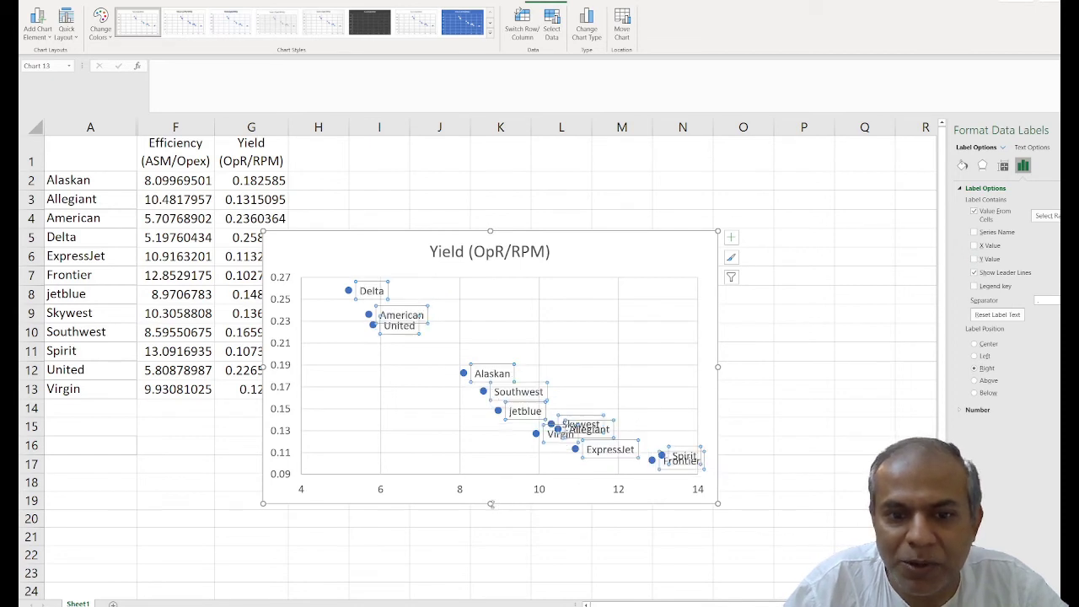
drag(490, 504, 490, 540)
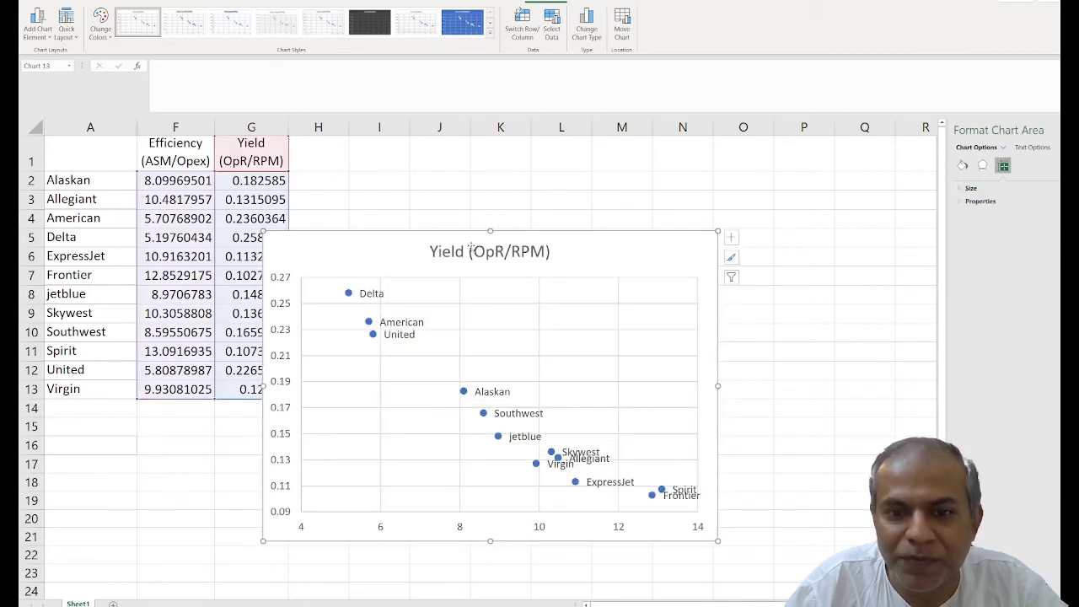
Enlarge the scatter chart by extending it up to row 2 and widening it to about the end of column O.
drag(489, 231, 497, 170)
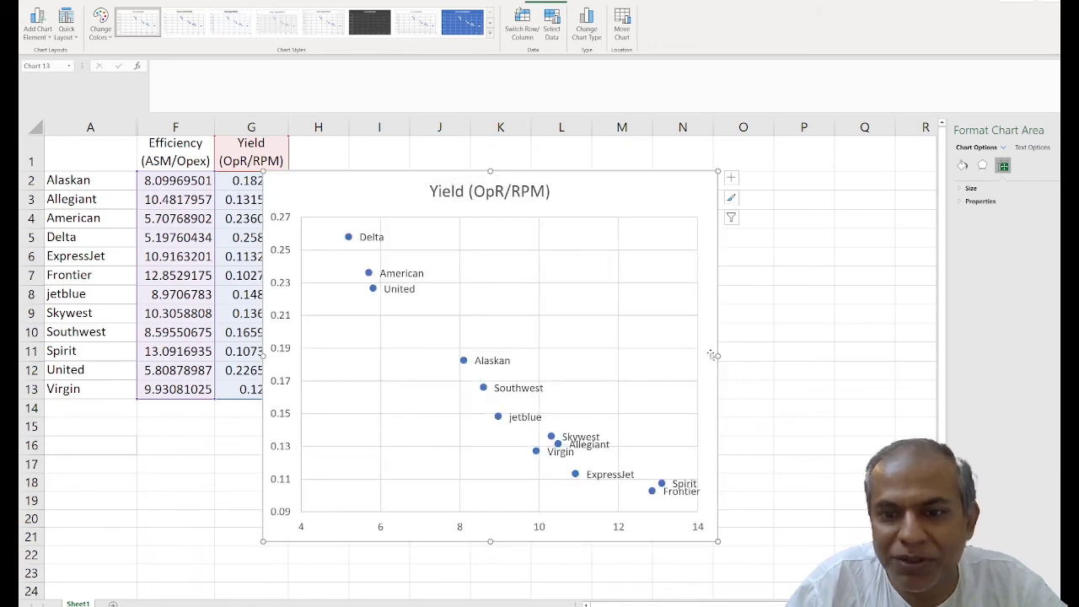
drag(718, 356, 790, 345)
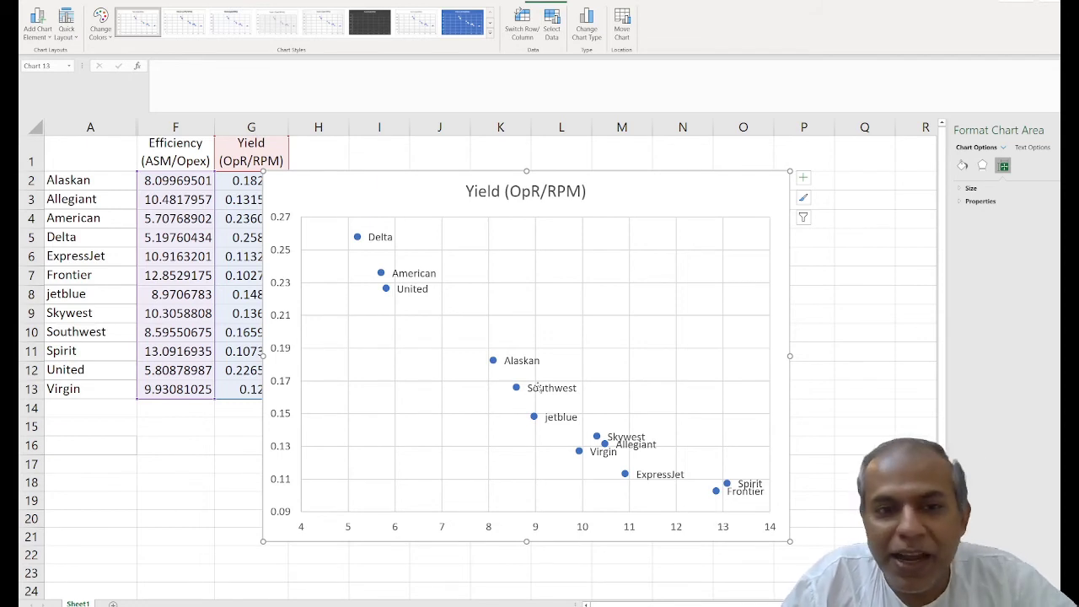
Draw a straight line shape on the scatter chart from the Delta point to the Spirit point.
click(94, 1)
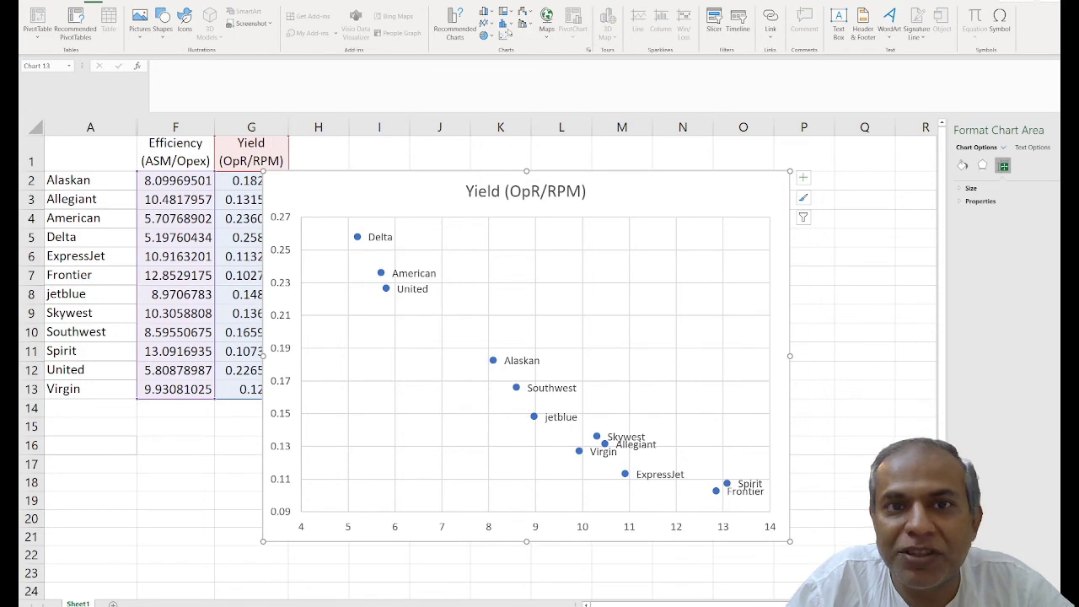
click(162, 30)
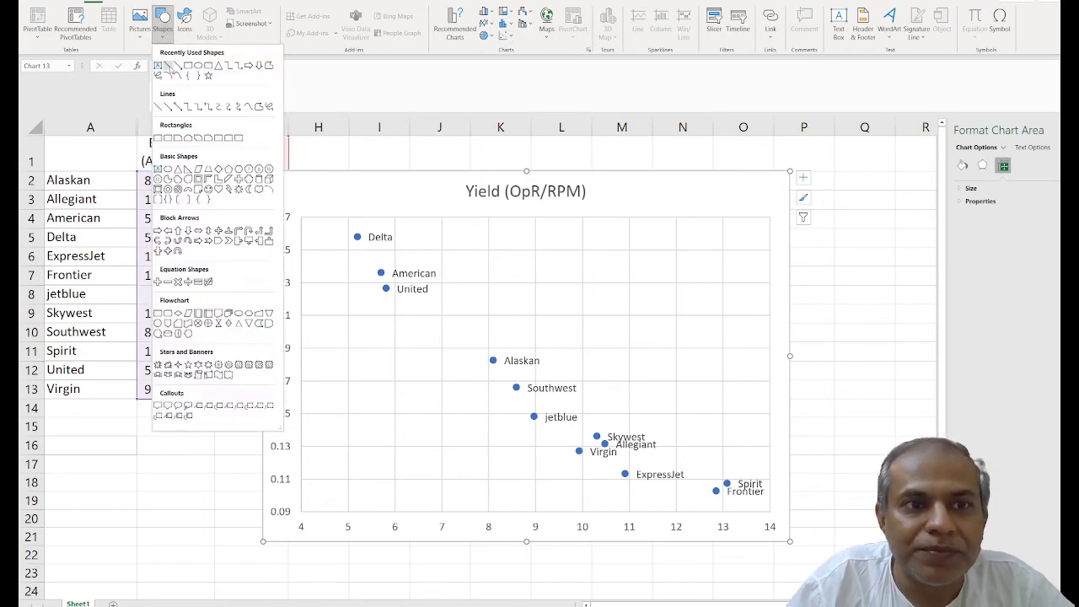
click(168, 66)
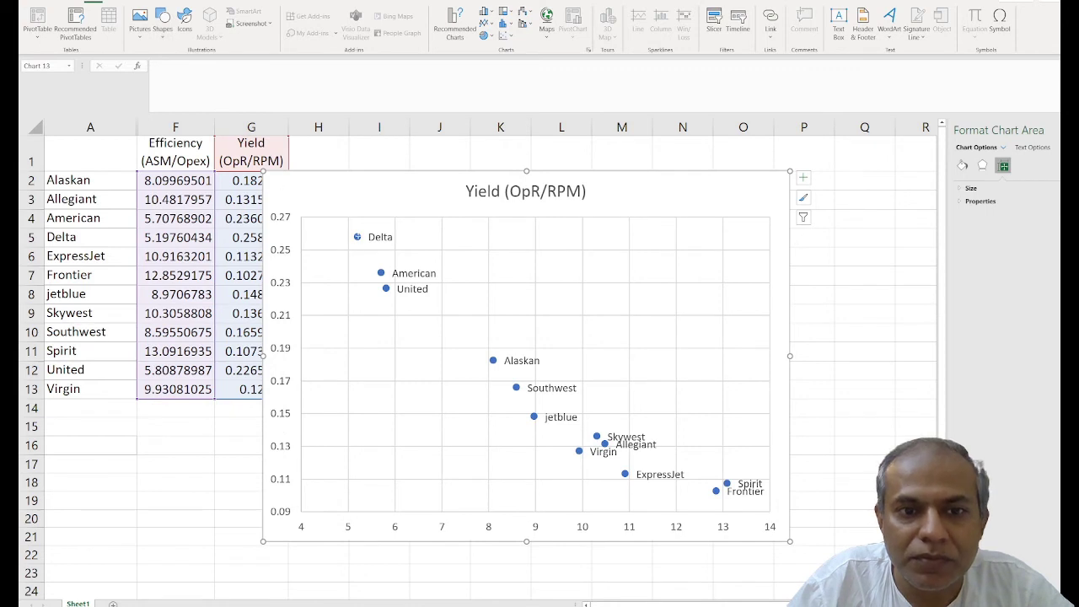
mouse_move(354, 246)
mouse_down()
mouse_move(571, 363)
mouse_move(726, 483)
mouse_up()
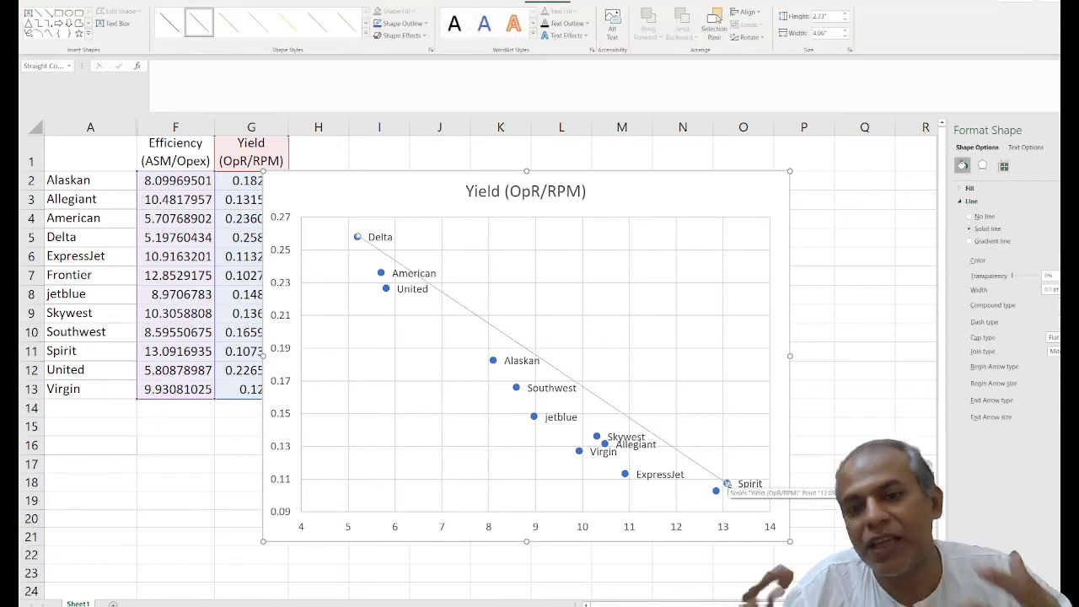